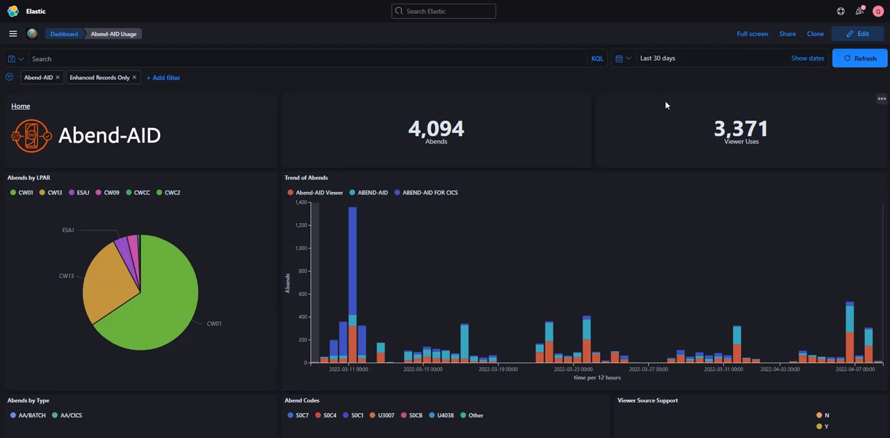
- Apply the Last 90 days time range to the dashboard, followed by a custom range covering the last 2 months
{"action": "left_click", "coordinate": [626, 59]}
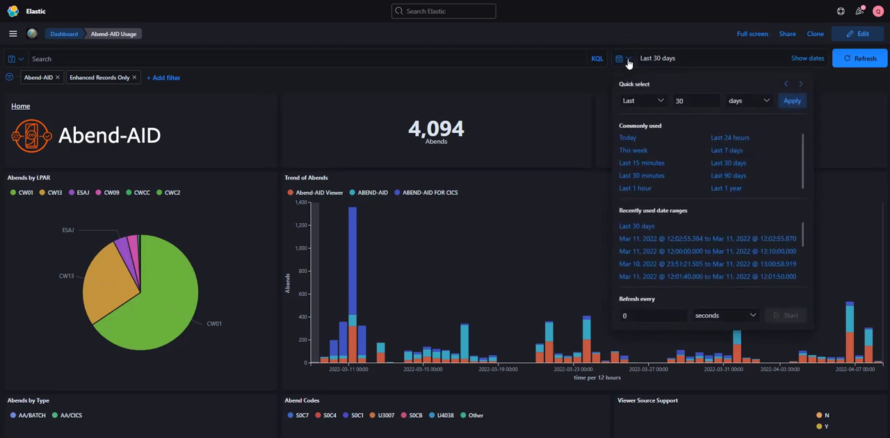
{"action": "left_click", "coordinate": [727, 176]}
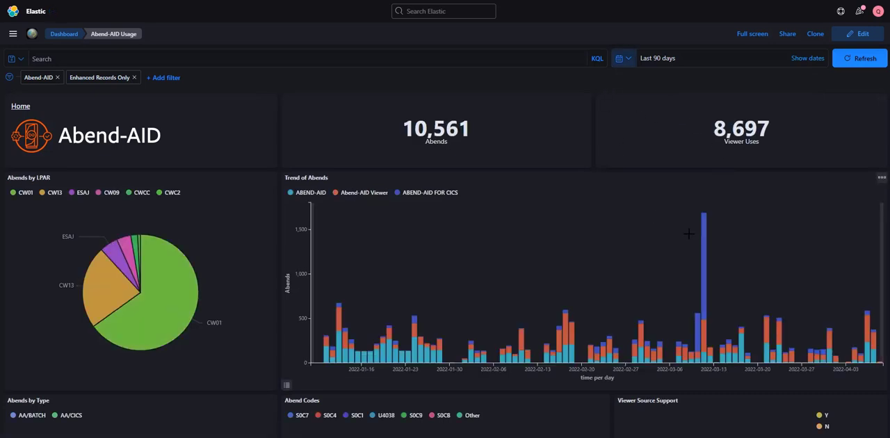
{"action": "left_click", "coordinate": [625, 59]}
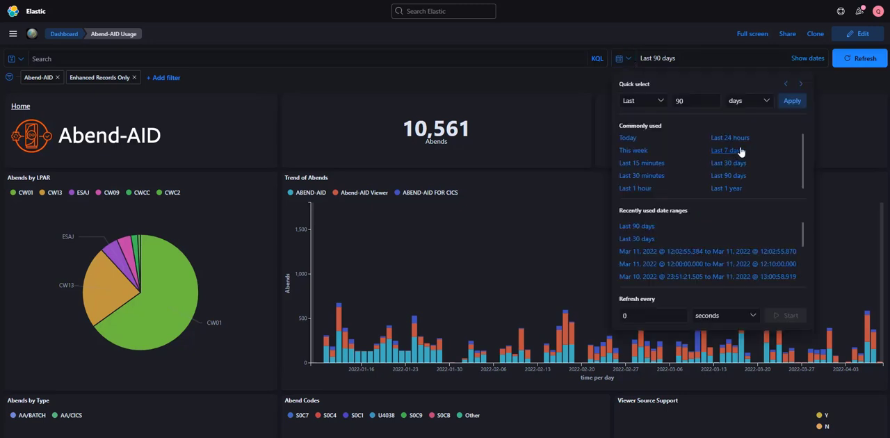
{"action": "left_click", "coordinate": [767, 101]}
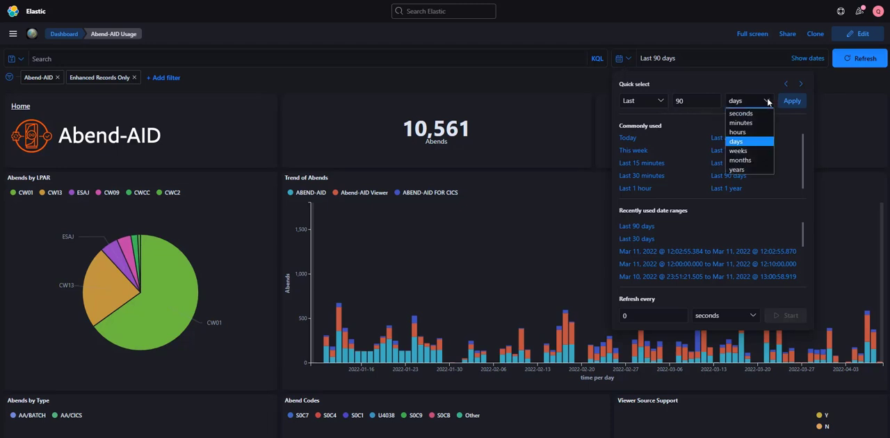
{"action": "left_click", "coordinate": [753, 160]}
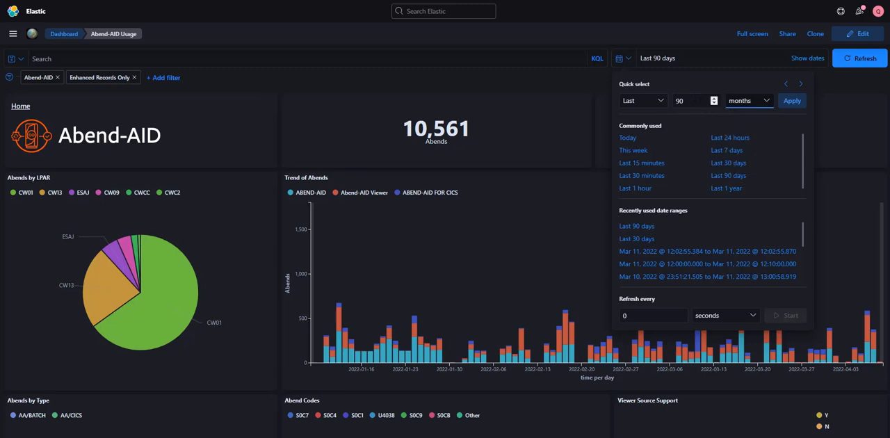
{"action": "key", "text": "shift+Tab"}
{"action": "type", "text": "1"}
{"action": "left_click", "coordinate": [714, 99]}
{"action": "left_click", "coordinate": [714, 104]}
{"action": "left_click", "coordinate": [714, 99]}
{"action": "left_click", "coordinate": [793, 102]}
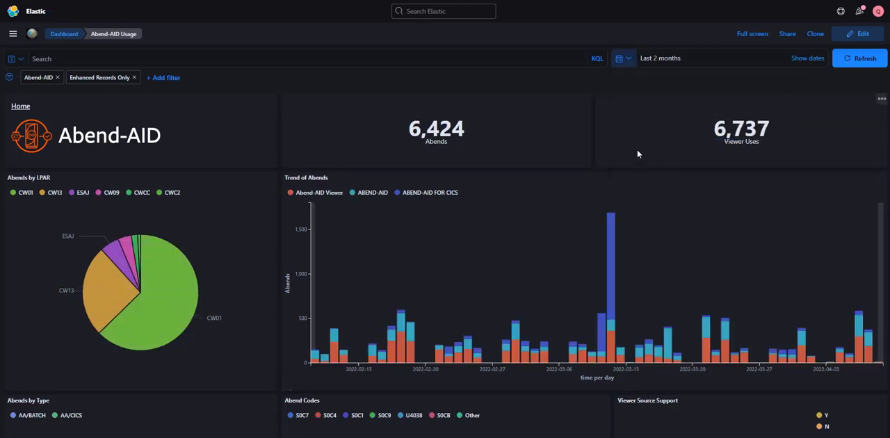
- Show the range's dates and set the start to the absolute date Mar 1, 2022 at 00:00
{"action": "left_click", "coordinate": [628, 61]}
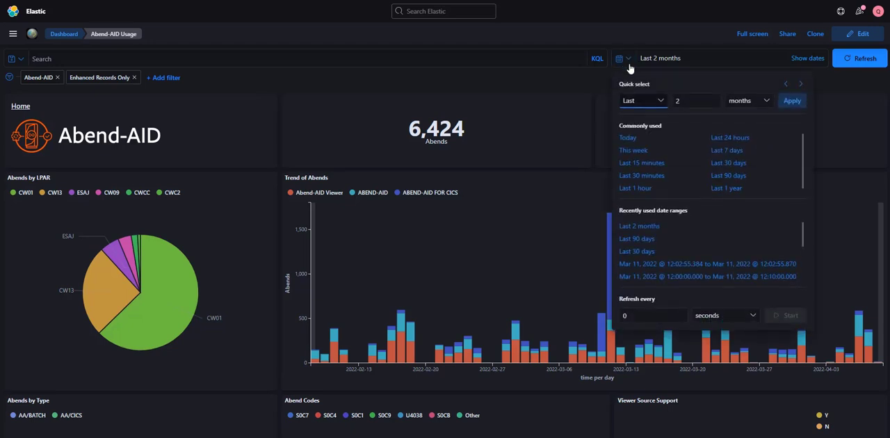
{"action": "left_click", "coordinate": [629, 64]}
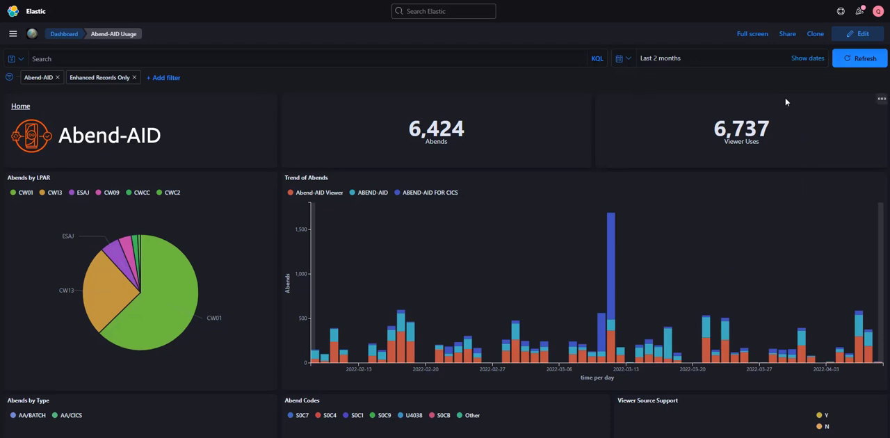
{"action": "left_click", "coordinate": [807, 59]}
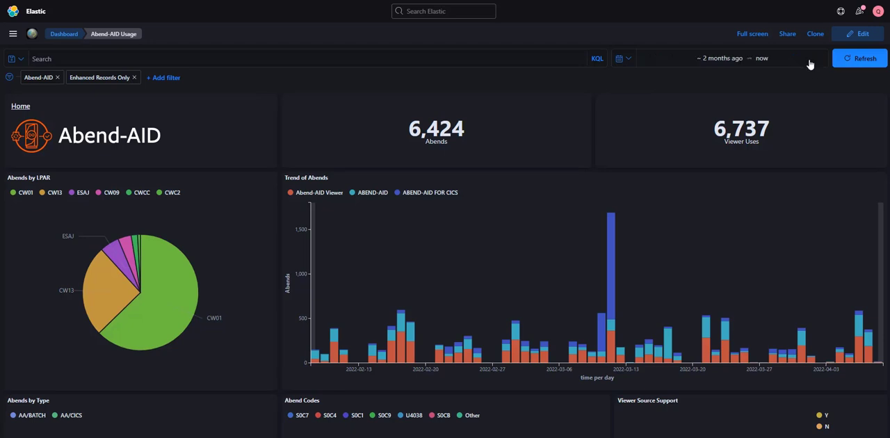
{"action": "left_click", "coordinate": [718, 63]}
{"action": "left_click", "coordinate": [718, 63]}
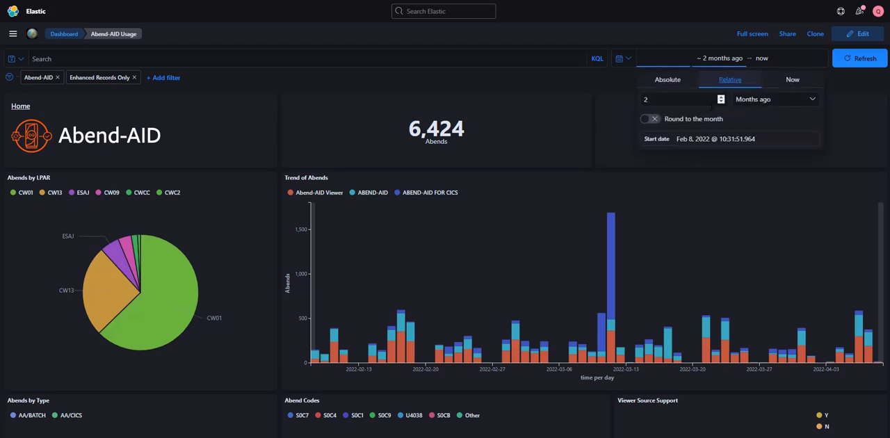
{"action": "left_click", "coordinate": [667, 81]}
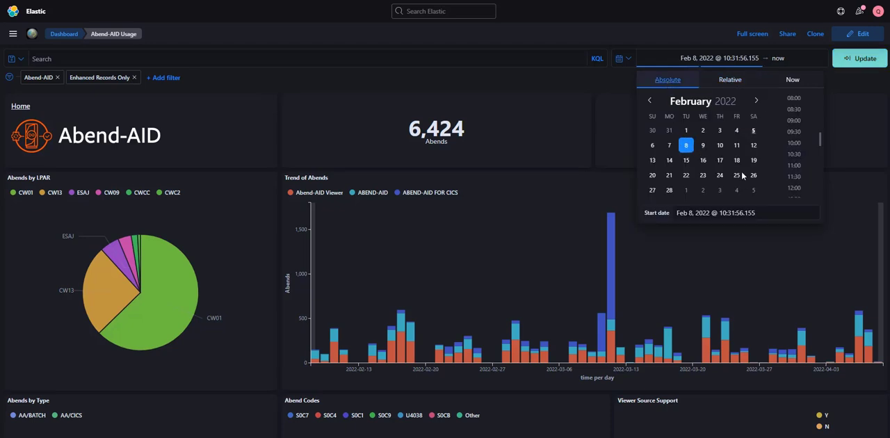
{"action": "left_click", "coordinate": [687, 191]}
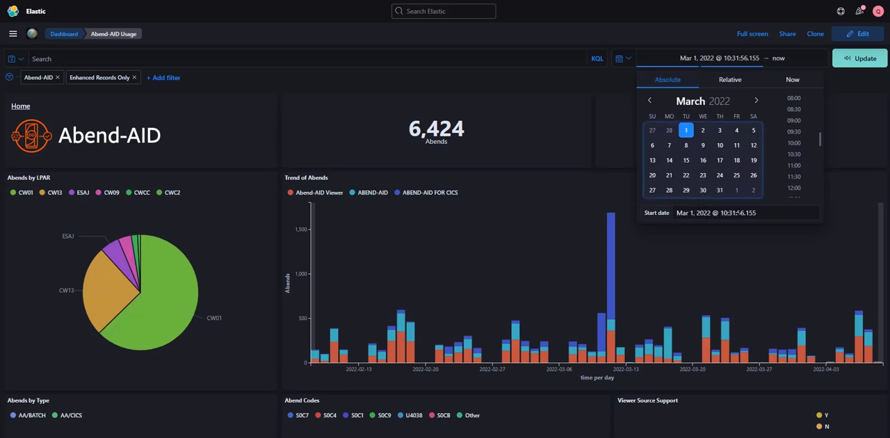
{"action": "scroll", "coordinate": [810, 143], "scroll_direction": "up", "scroll_amount": 5}
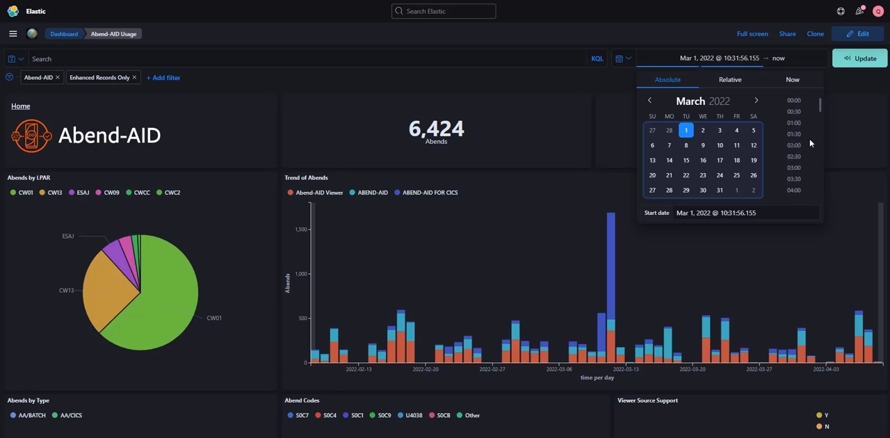
{"action": "left_click", "coordinate": [794, 100]}
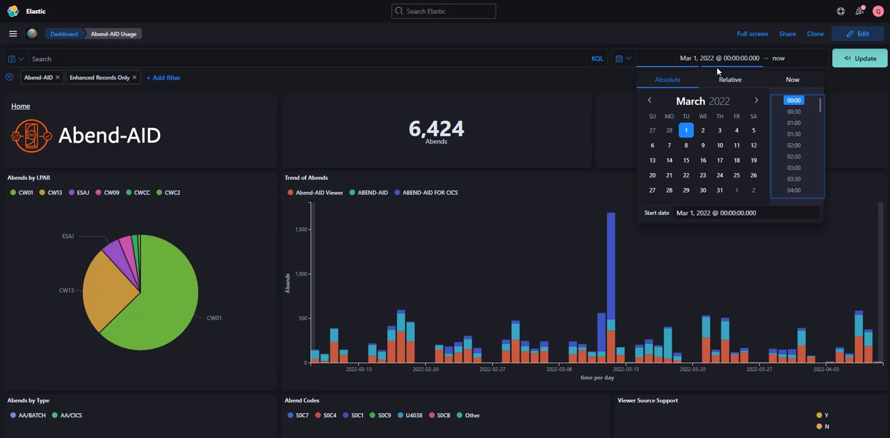
- Set the end of the range to the absolute date Apr 1, 2022 at 00:00 and update the dashboard
{"action": "left_click", "coordinate": [778, 60]}
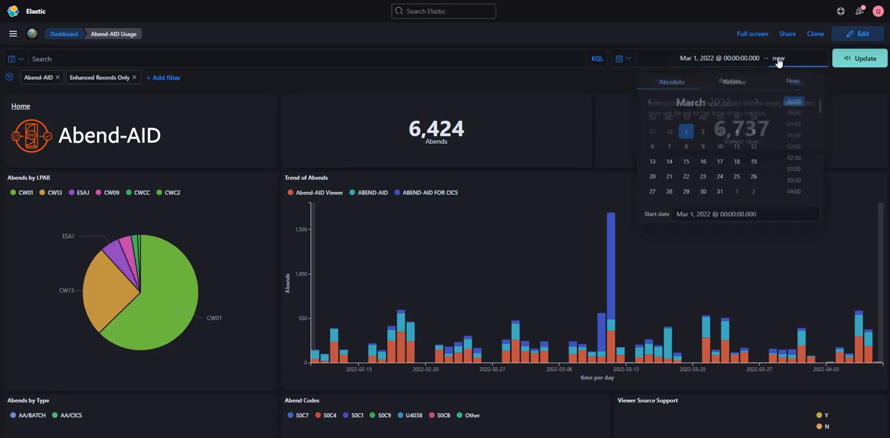
{"action": "left_click", "coordinate": [672, 82]}
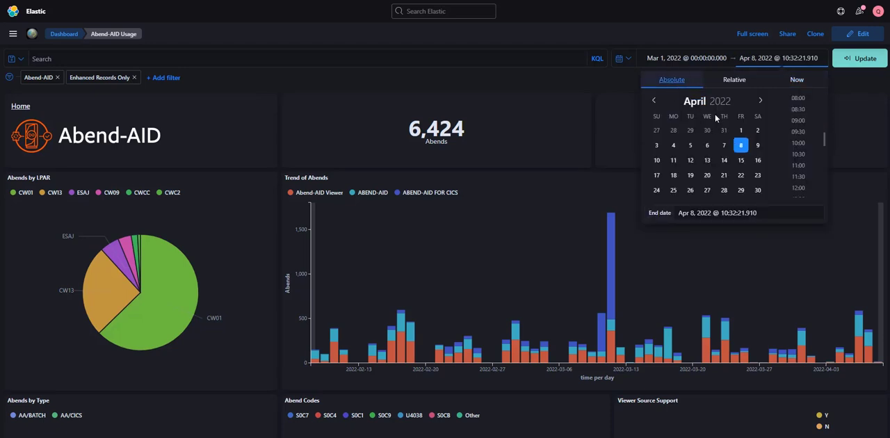
{"action": "left_click", "coordinate": [741, 132]}
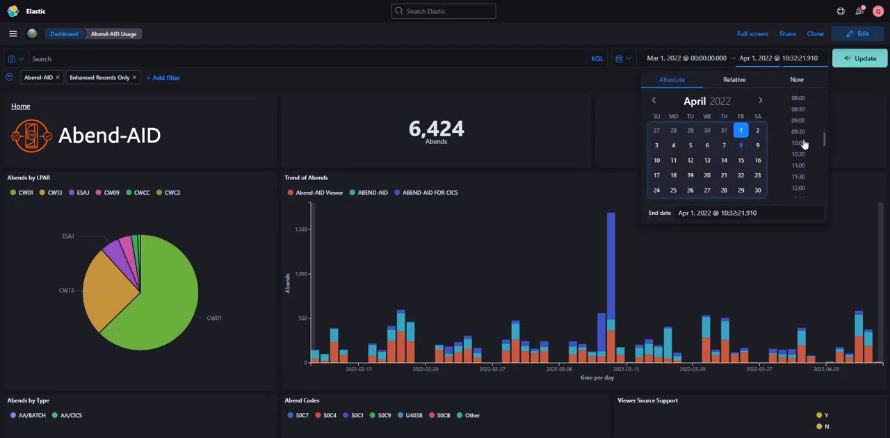
{"action": "scroll", "coordinate": [803, 139], "scroll_direction": "up", "scroll_amount": 5}
{"action": "left_click", "coordinate": [797, 101]}
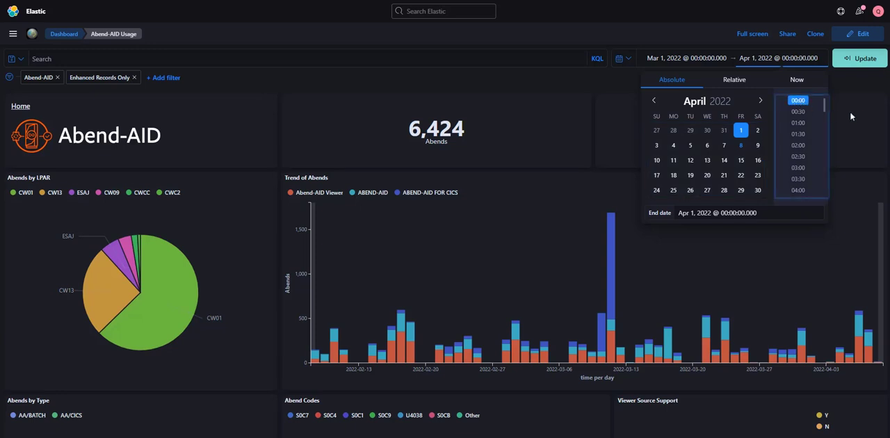
{"action": "left_click", "coordinate": [860, 59]}
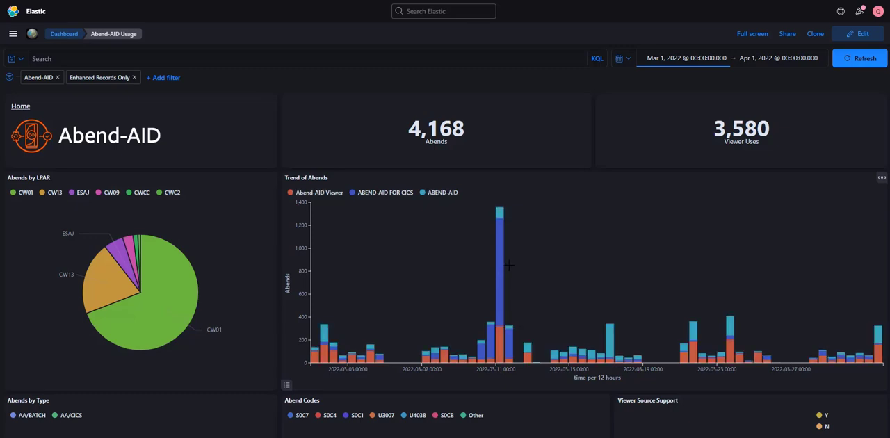
- Zoom the Trend of Abends chart to the March 11 spike and drill into its 10:30 ABEND-AID FOR CICS bar with only the time filter
{"action": "mouse_move", "coordinate": [501, 272]}
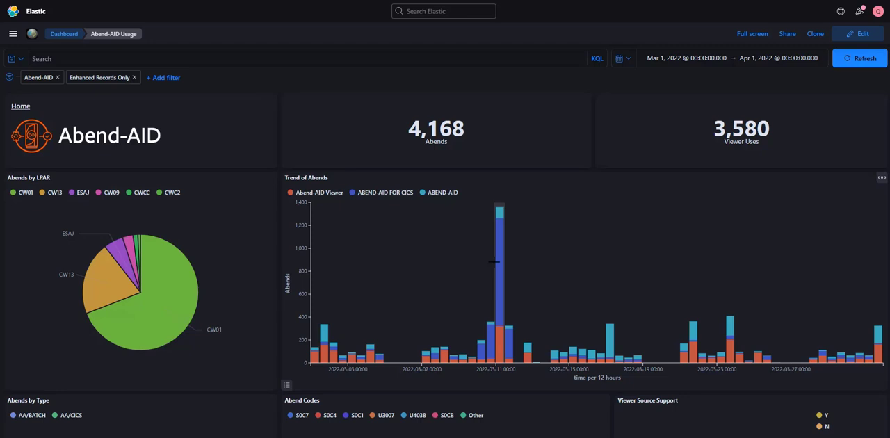
{"action": "left_click_drag", "start_coordinate": [494, 261], "coordinate": [505, 262]}
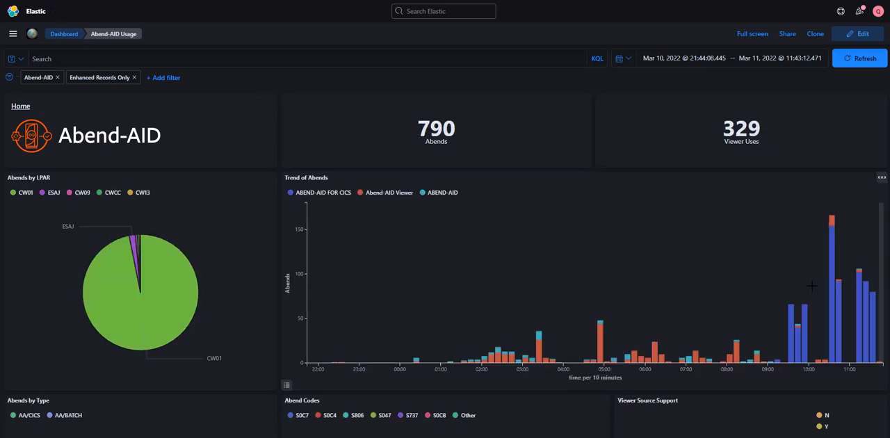
{"action": "mouse_move", "coordinate": [832, 266]}
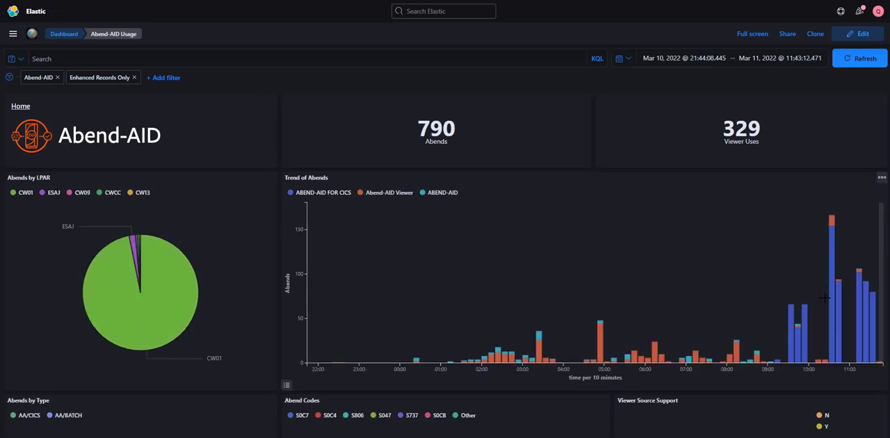
{"action": "left_click", "coordinate": [832, 245]}
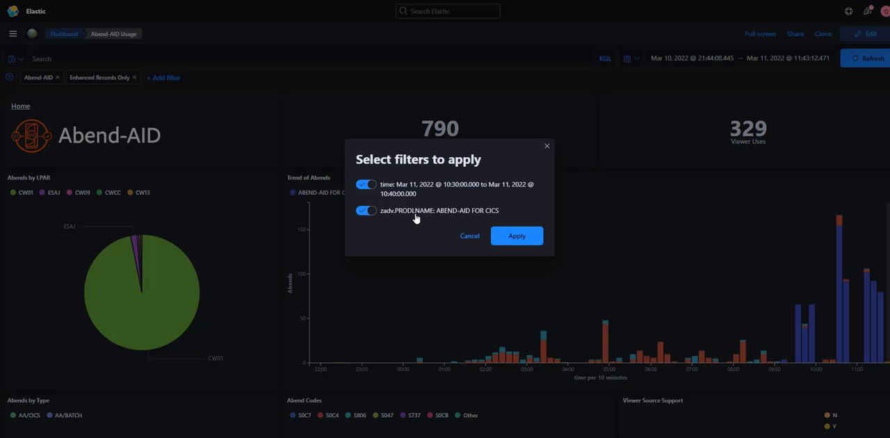
{"action": "left_click", "coordinate": [369, 216]}
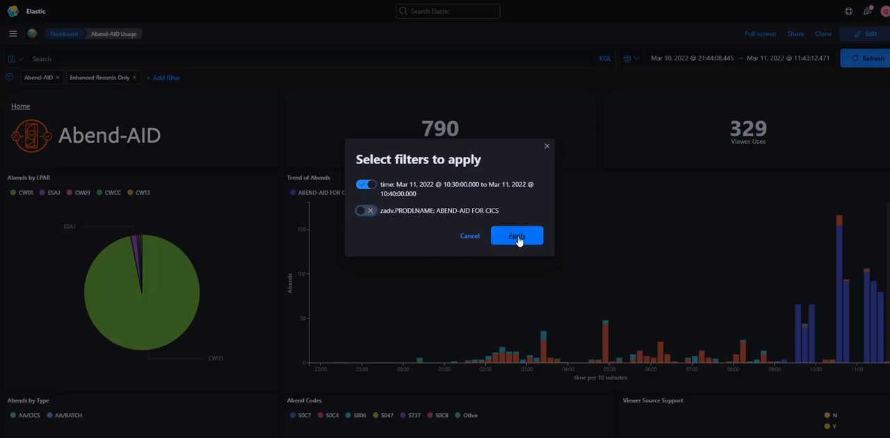
{"action": "left_click", "coordinate": [368, 213]}
{"action": "left_click", "coordinate": [364, 216]}
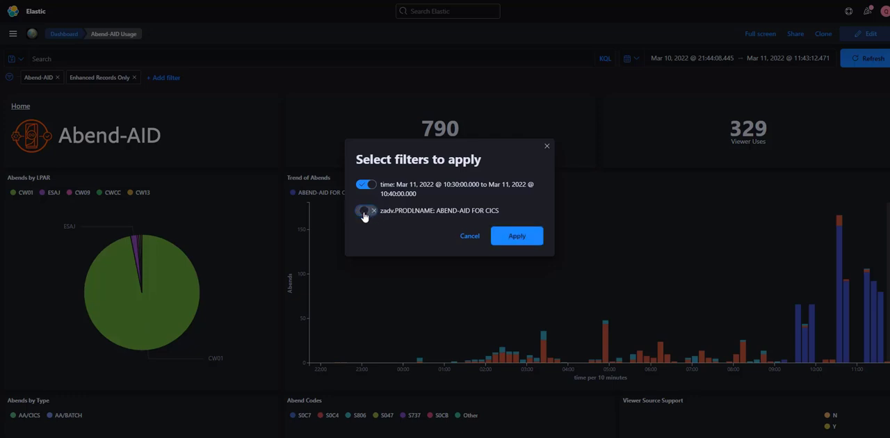
{"action": "left_click", "coordinate": [512, 239]}
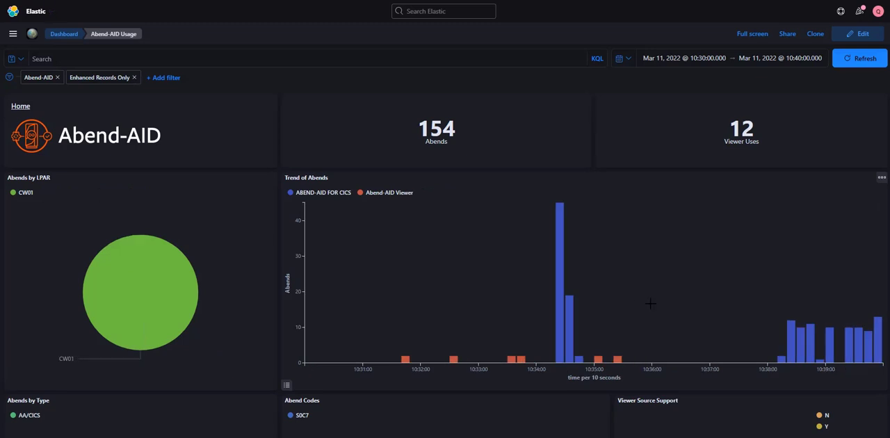
- Drill into the tallest ABEND-AID FOR CICS bar at 10:34:20, leaving out the product name filter and applying only the time filter
{"action": "mouse_move", "coordinate": [562, 234]}
{"action": "left_click", "coordinate": [559, 280]}
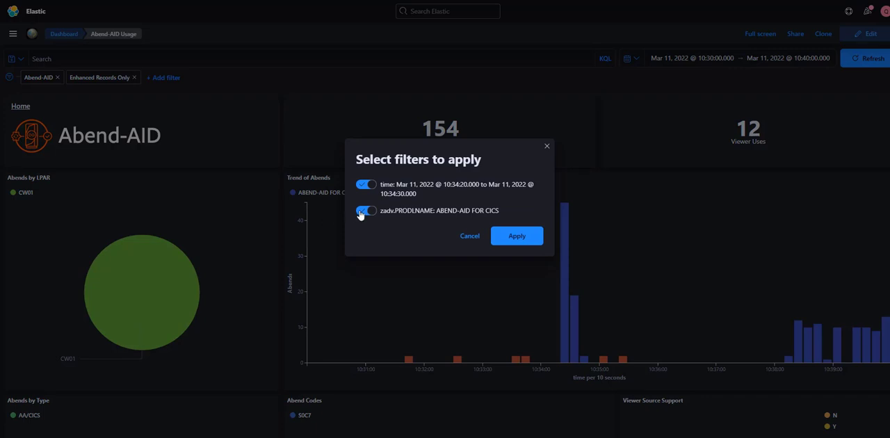
{"action": "left_click", "coordinate": [361, 210]}
{"action": "left_click", "coordinate": [517, 236]}
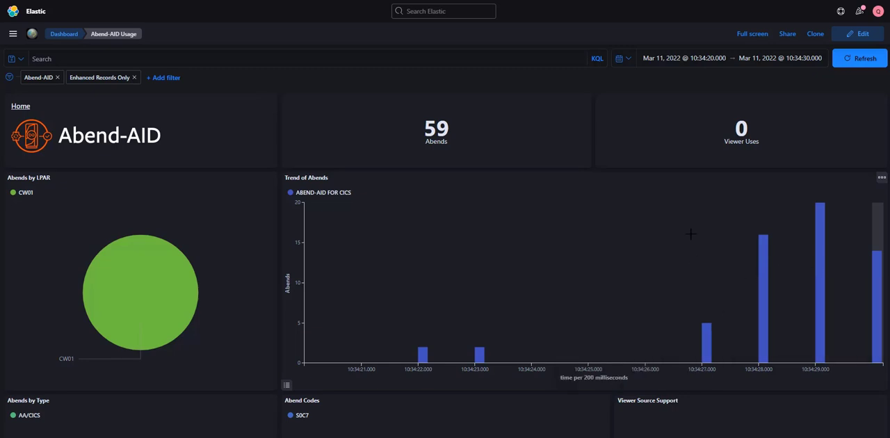
- Go to the zAdviser home dashboard and reopen the Abend-AID usage dashboard from there
{"action": "left_click", "coordinate": [628, 63]}
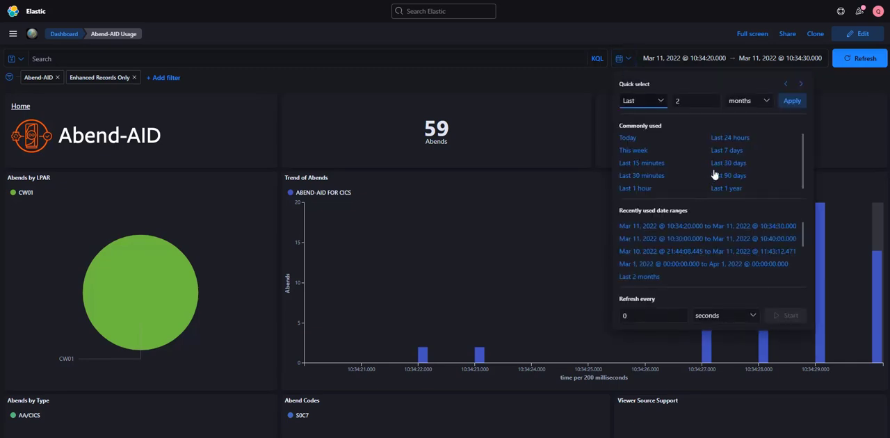
{"action": "left_click", "coordinate": [607, 98]}
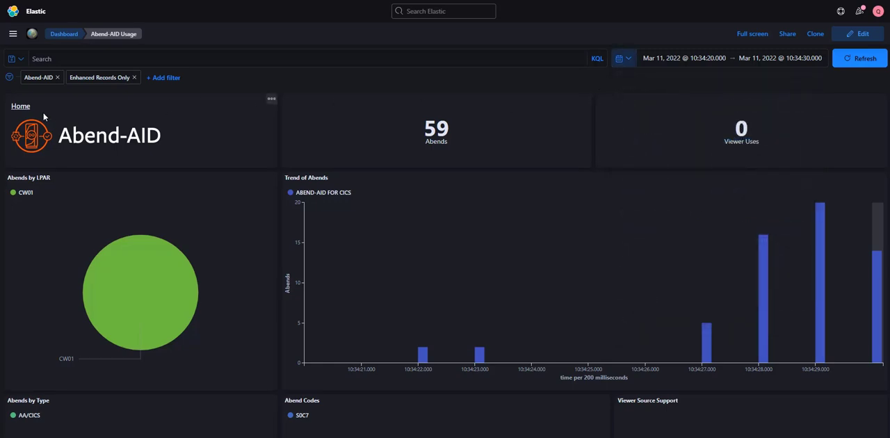
{"action": "left_click", "coordinate": [21, 109]}
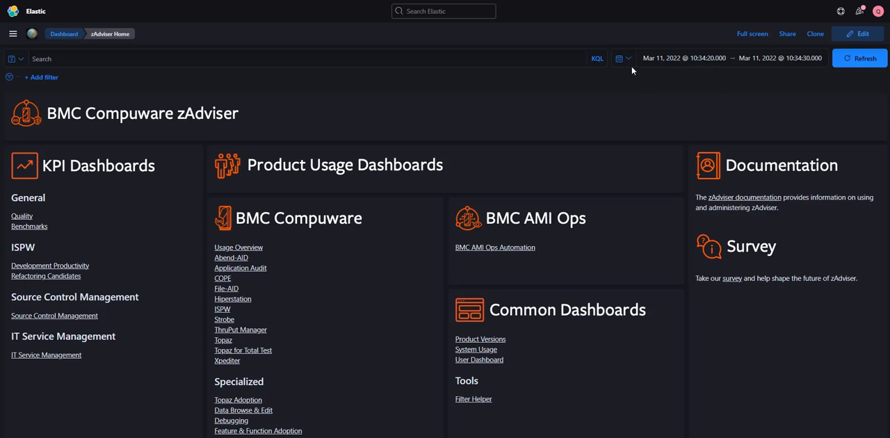
{"action": "left_click", "coordinate": [232, 258]}
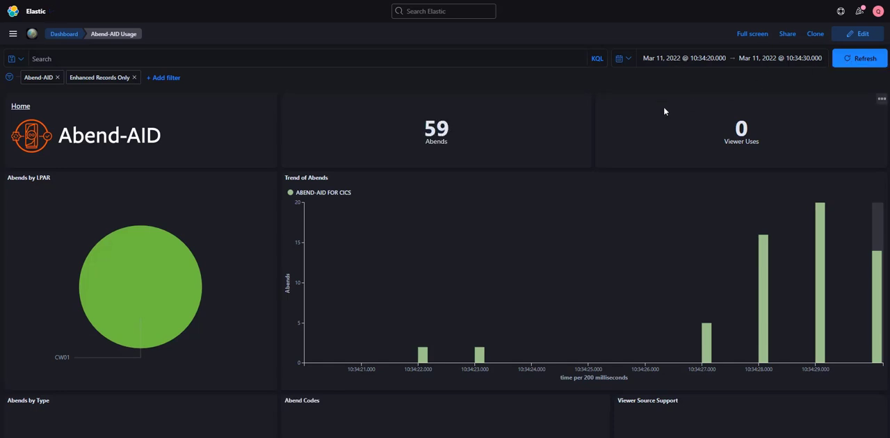
- Apply the Last 30 days time range, and follow it with the recently used range Mar 1 to Apr 1, 2022
{"action": "left_click", "coordinate": [623, 58]}
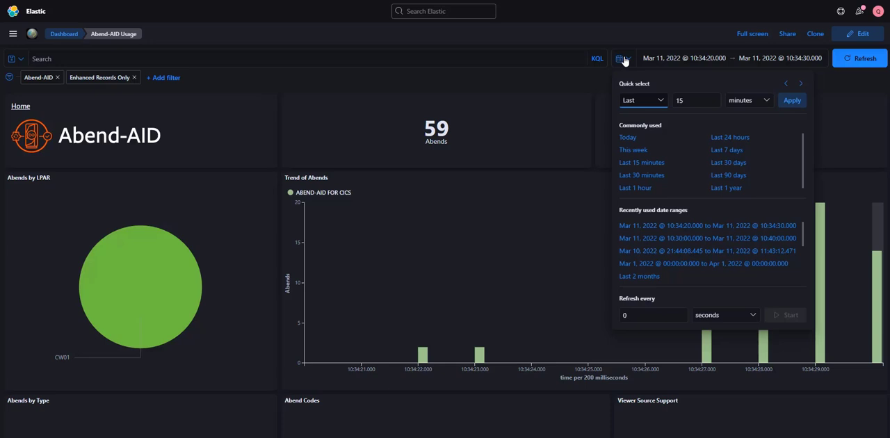
{"action": "left_click", "coordinate": [727, 164]}
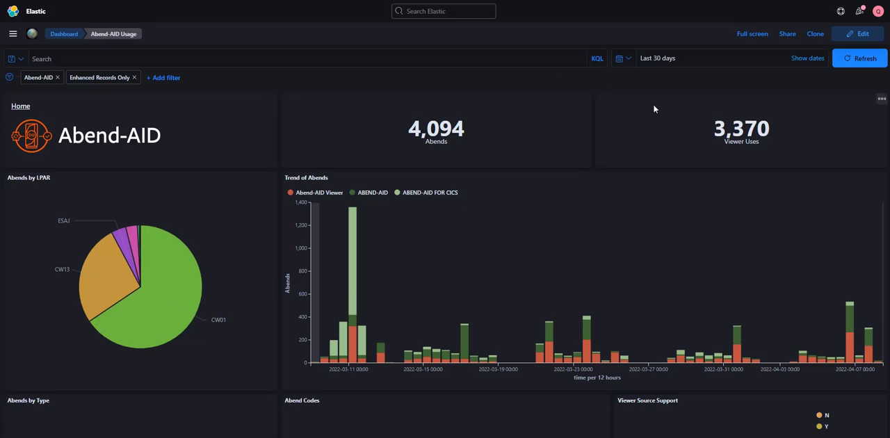
{"action": "left_click", "coordinate": [623, 59]}
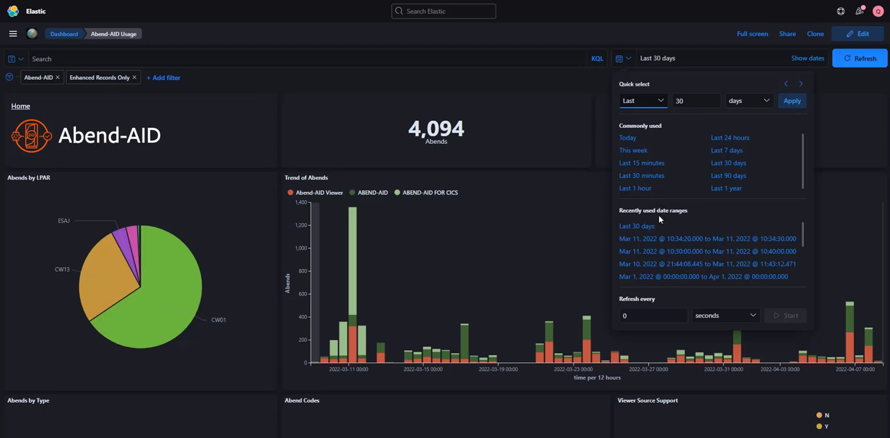
{"action": "left_click", "coordinate": [650, 277]}
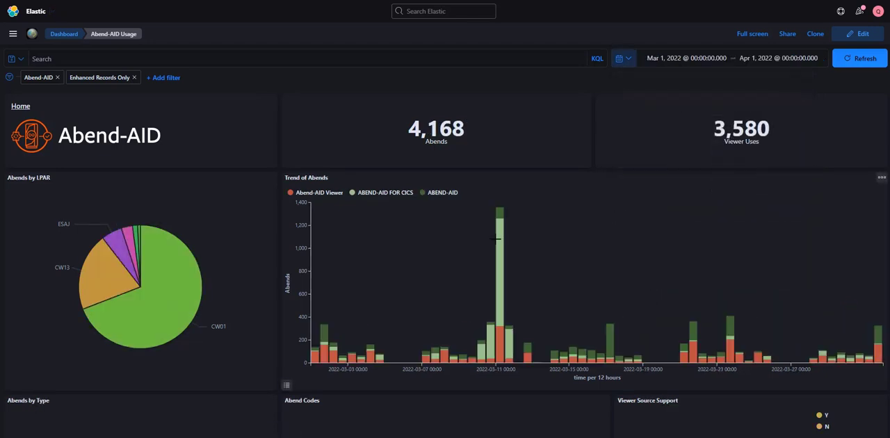